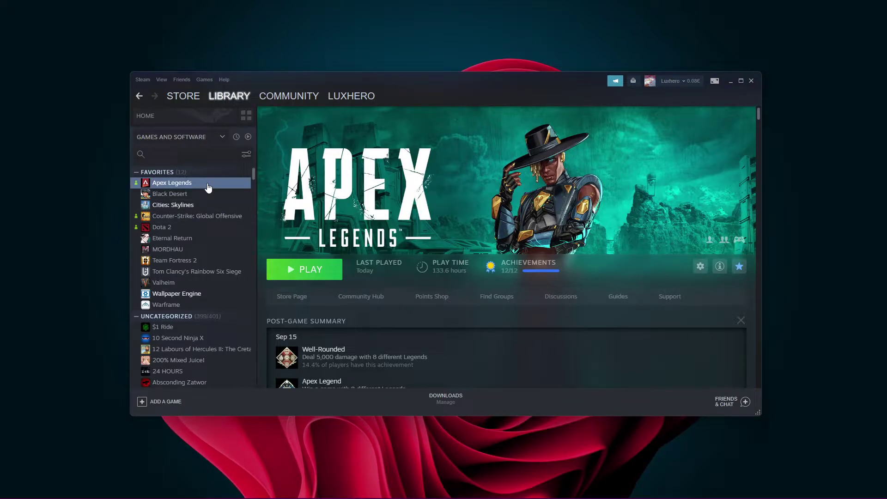
- Browse to Apex Legends' install folder from its Steam Properties under Local Files
right_click(193, 187)
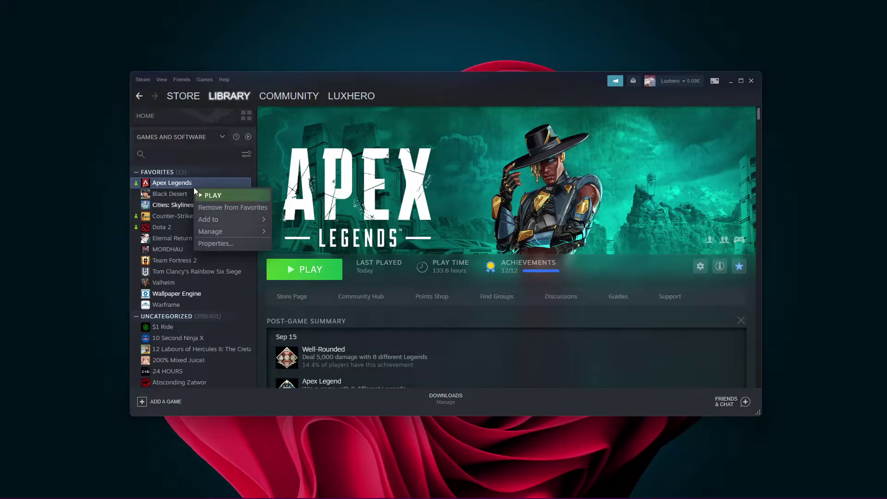
click(199, 246)
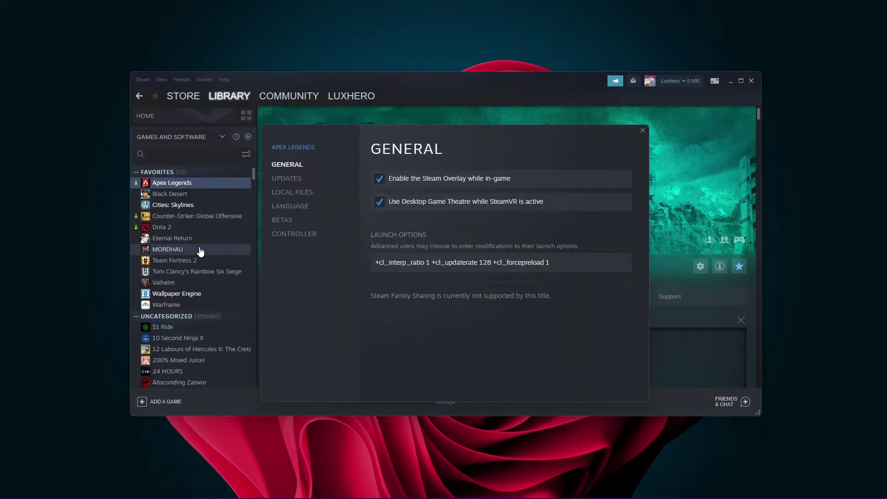
click(751, 81)
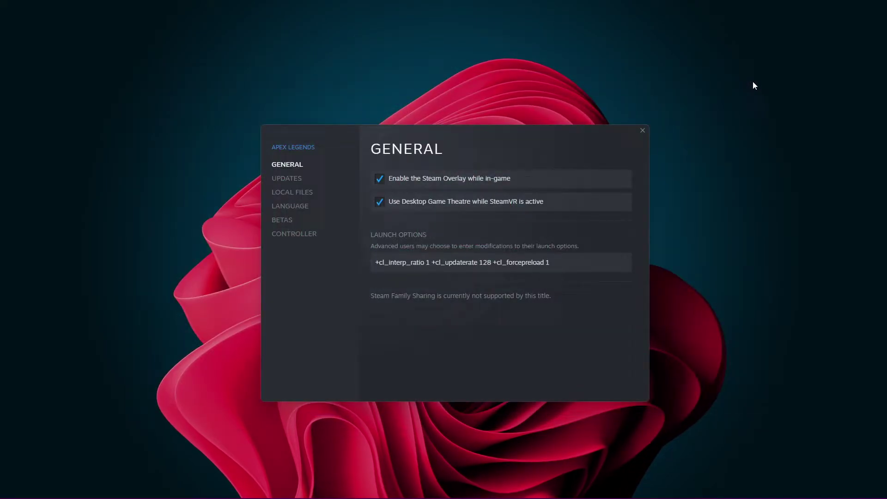
click(292, 192)
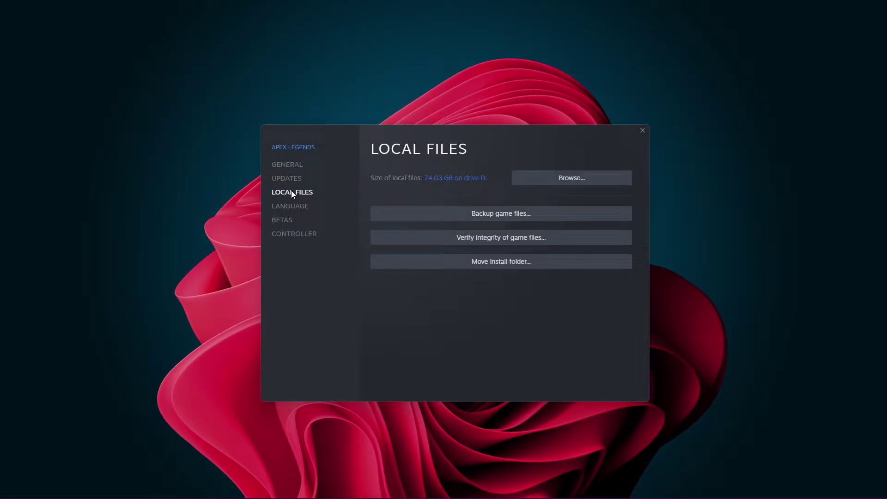
click(568, 178)
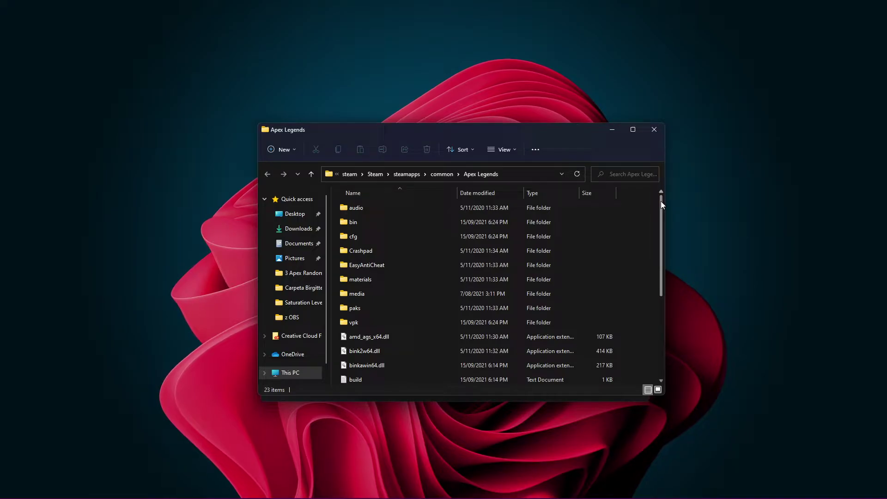
- Set r5apex's Properties to Windows 7 compatibility mode, then apply and close
drag(661, 203, 655, 295)
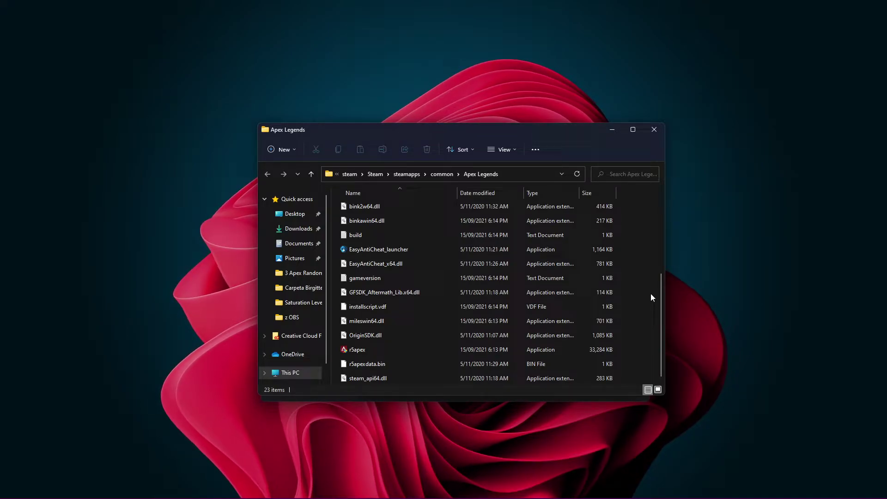
click(424, 352)
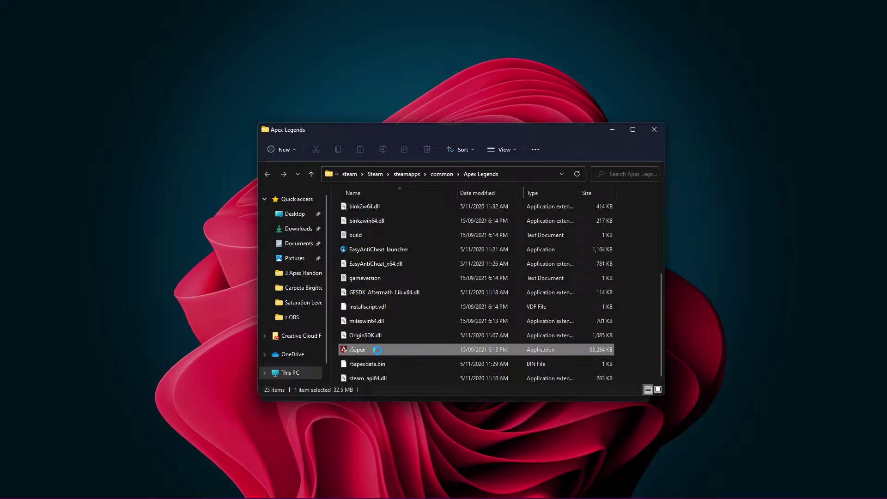
right_click(379, 355)
click(391, 455)
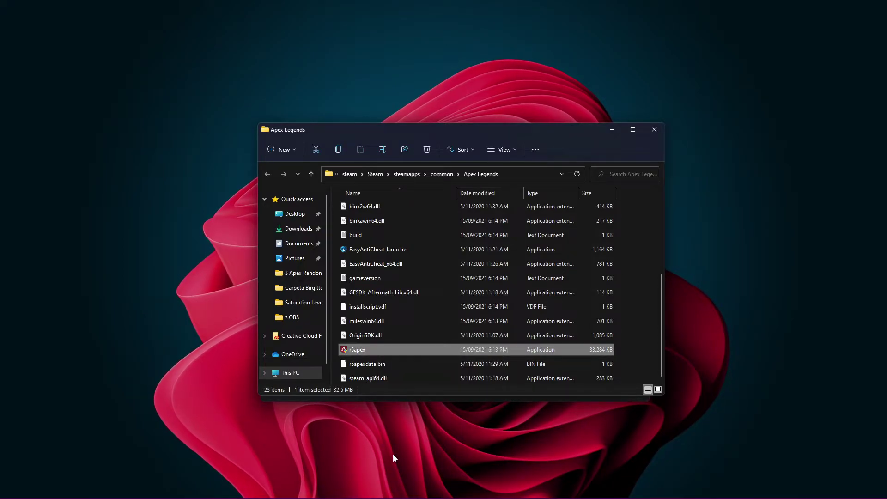
drag(434, 241, 434, 143)
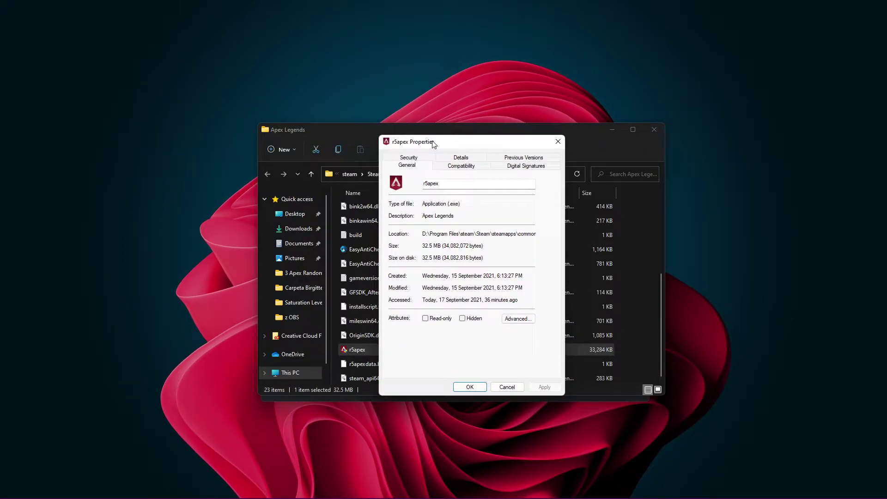
click(441, 167)
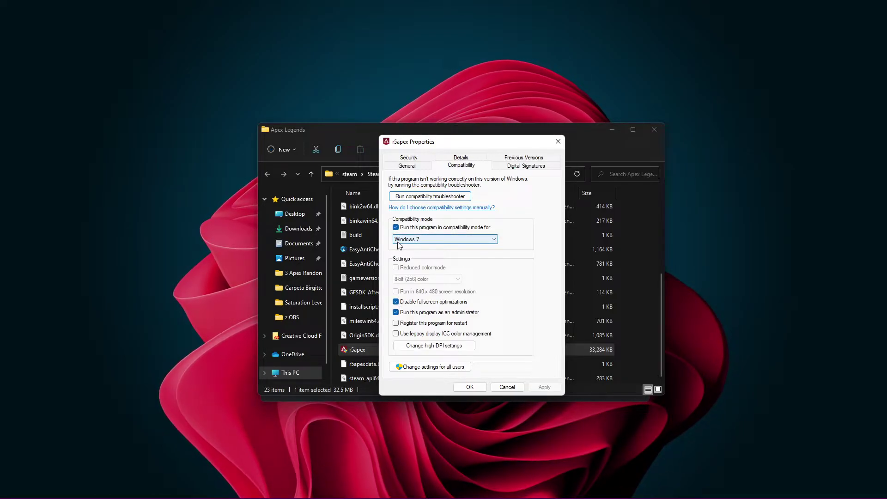
click(494, 239)
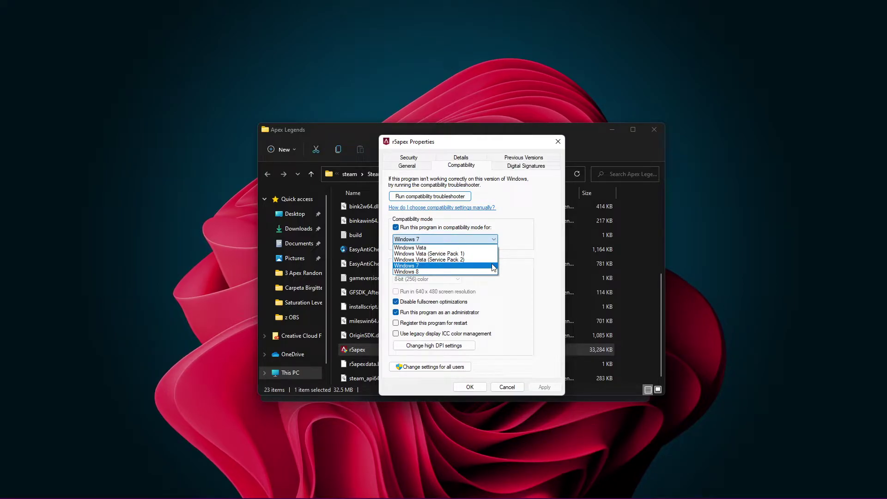
click(494, 265)
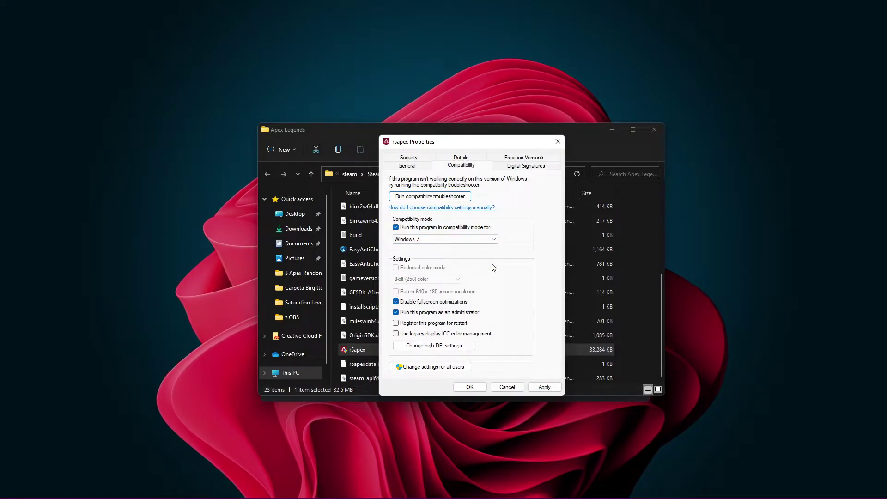
click(543, 387)
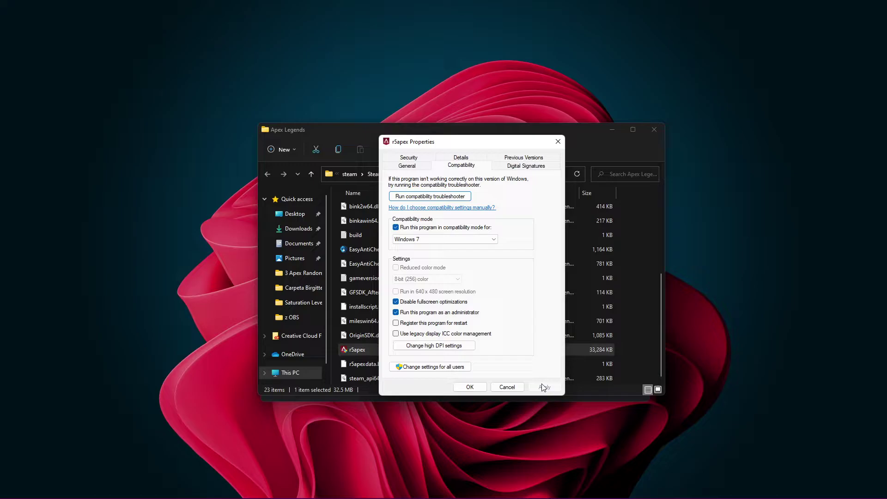
click(470, 386)
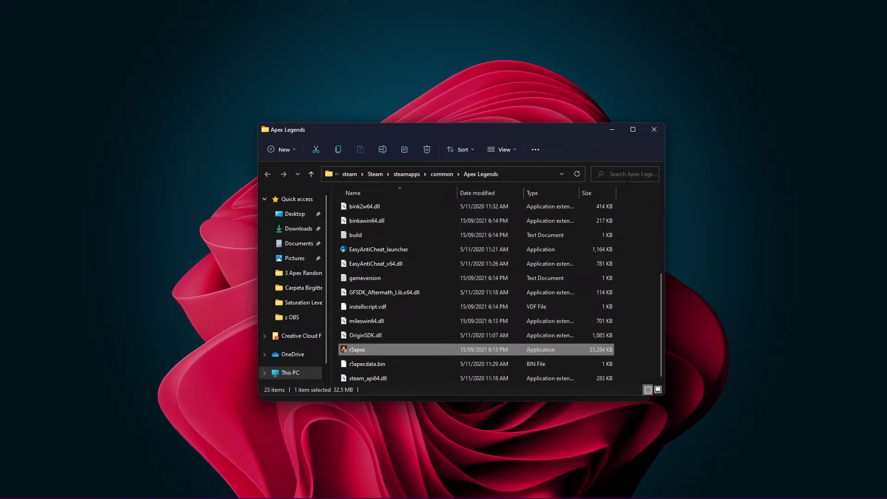
- Close the Apex Legends install folder window
click(653, 129)
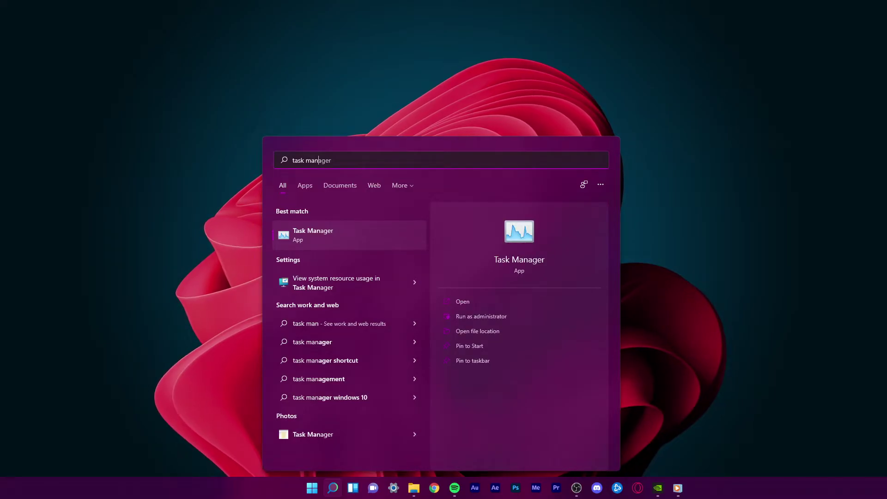
- Launch Task Manager, sort by memory, and review Chrome, Steam WebHelper, OBS and Creative Cloud
key(Return)
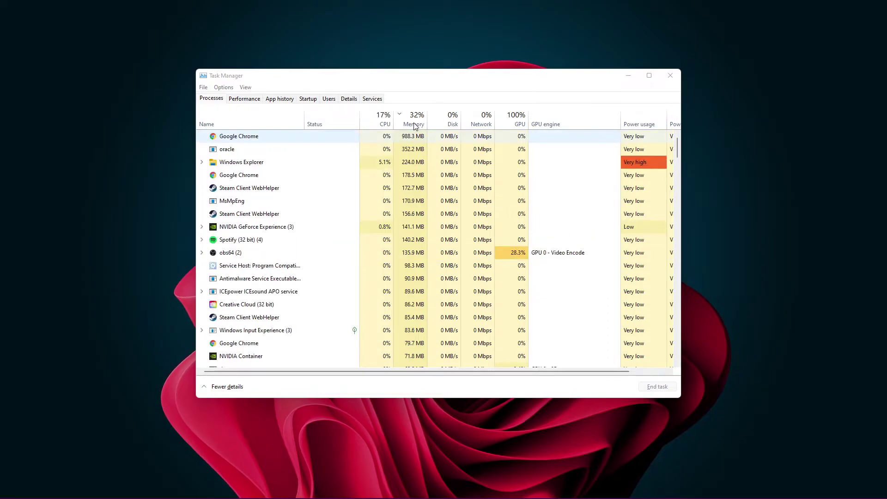
click(413, 121)
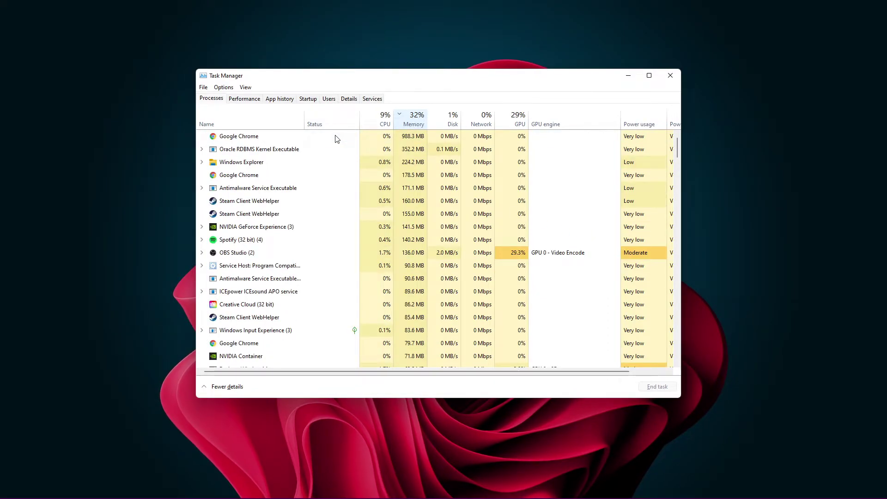
click(335, 137)
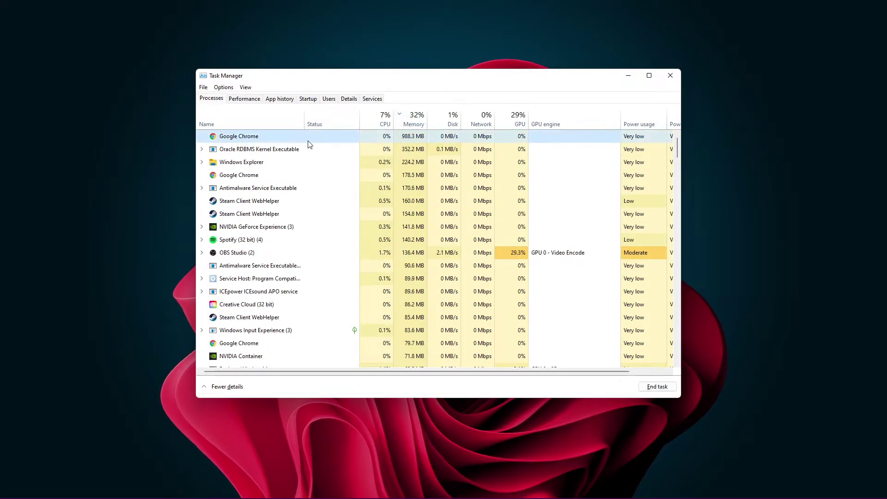
click(279, 202)
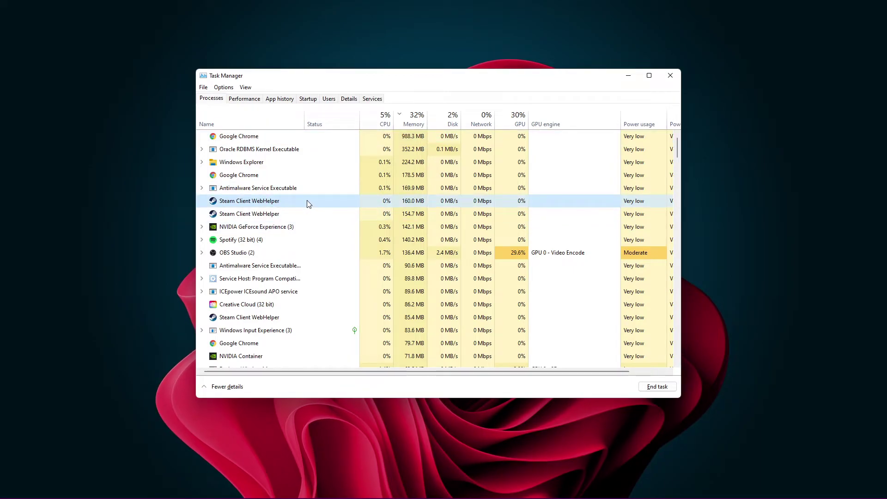
click(299, 253)
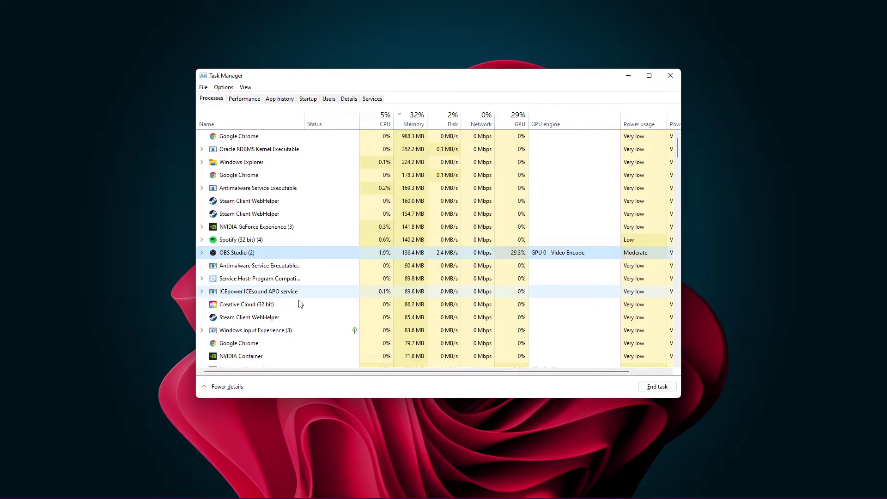
right_click(327, 307)
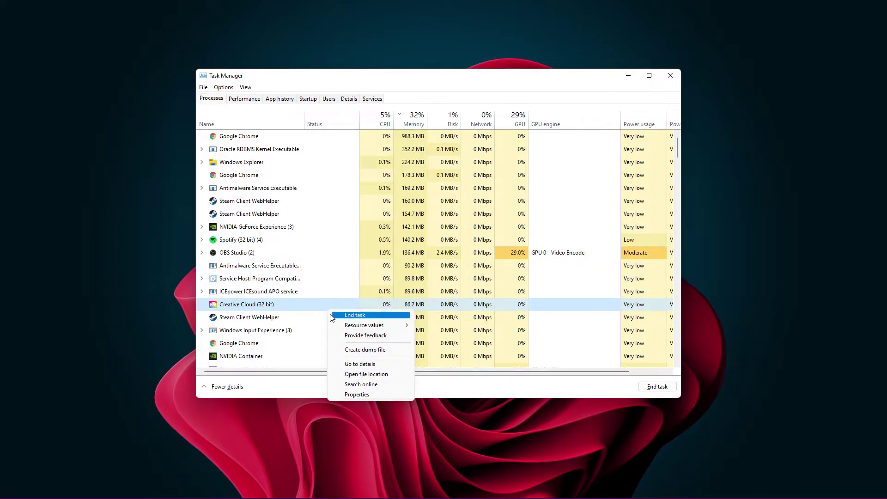
click(313, 301)
- Inspect the Steam (32 bit) process's actions without ending it
scroll(331, 288, down, 2)
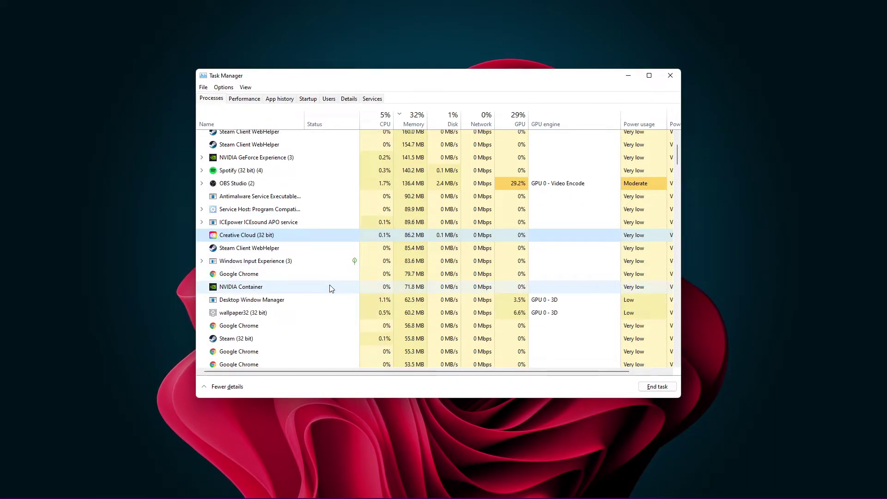
click(311, 325)
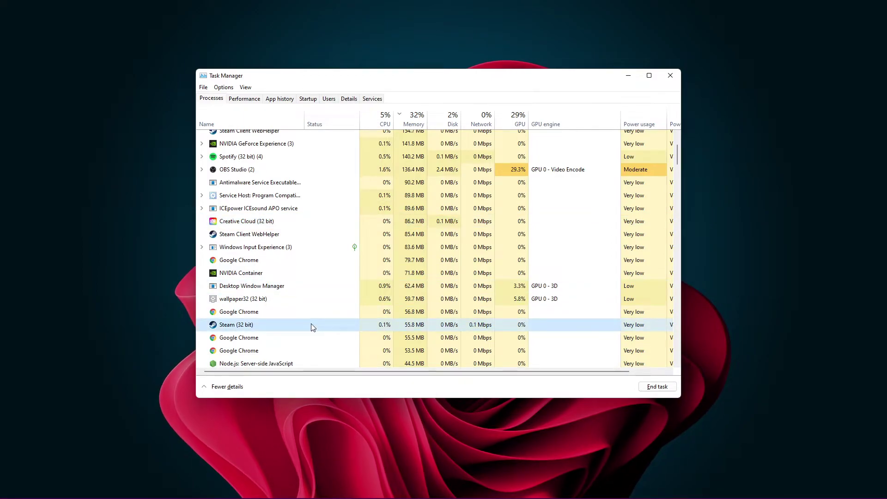
right_click(319, 325)
click(310, 327)
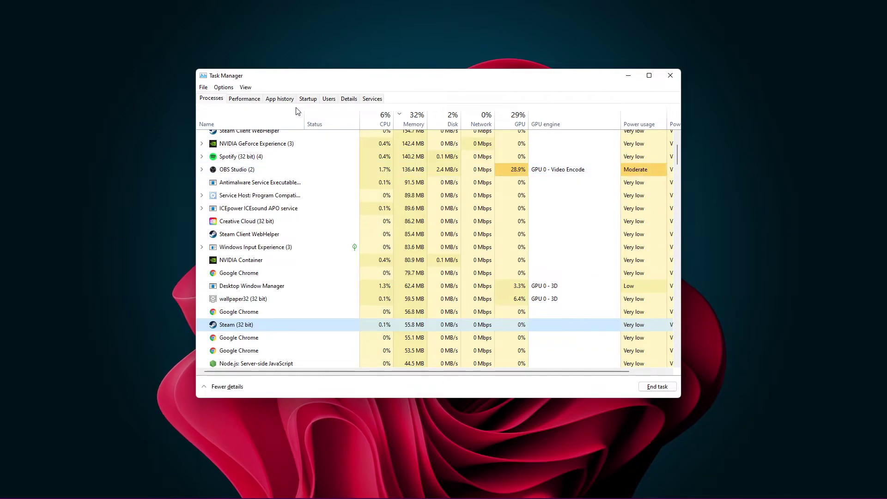
- Review the startup apps, leaving IAStorIconLaunch enabled, then close Task Manager
click(307, 99)
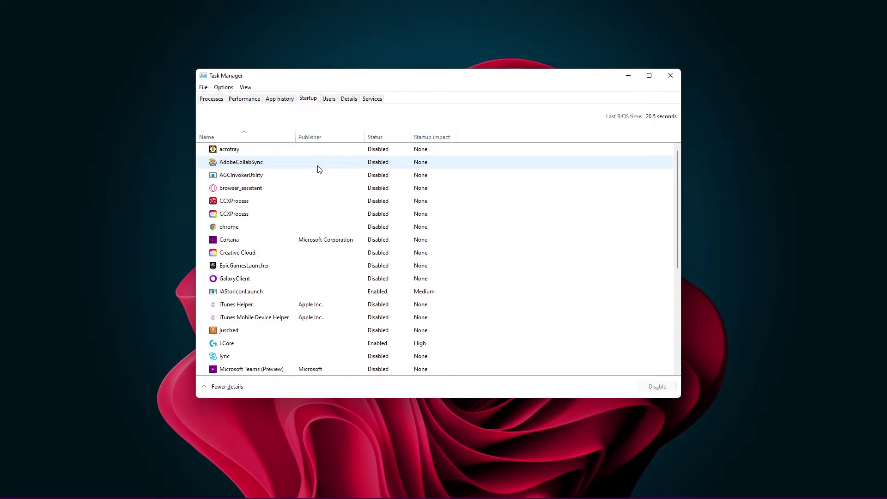
scroll(317, 176, down, 1)
click(340, 252)
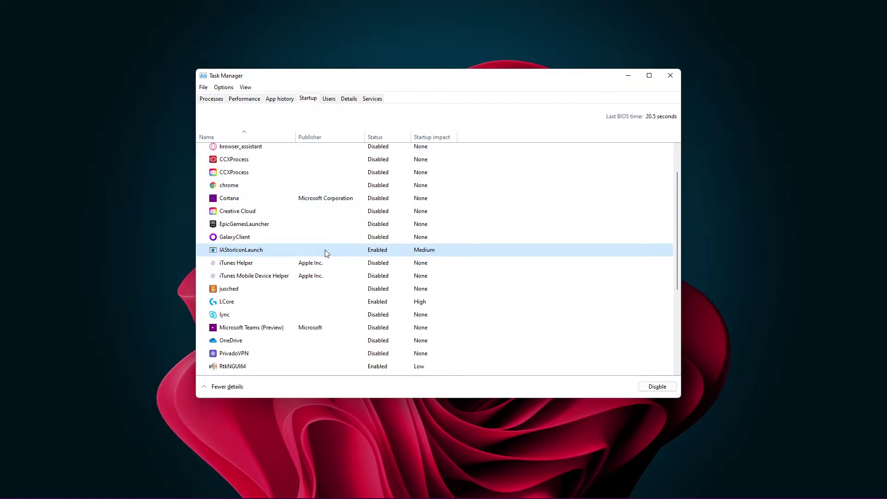
right_click(326, 253)
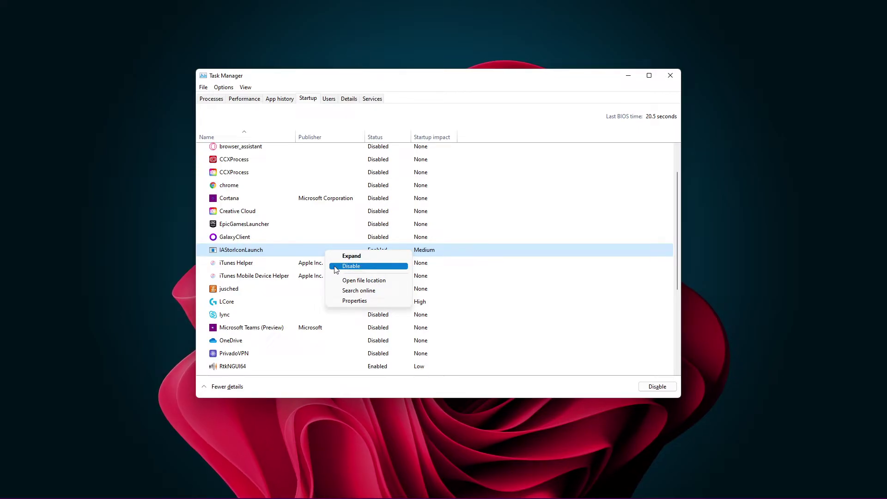
click(317, 248)
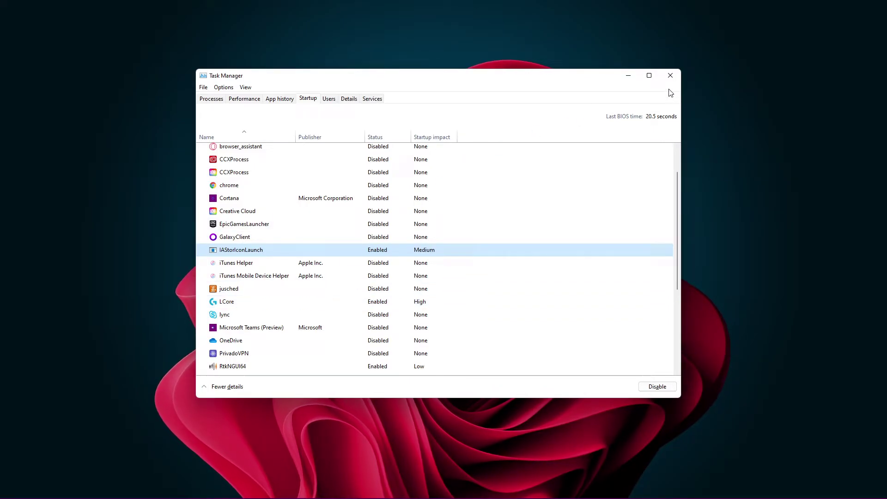
click(670, 75)
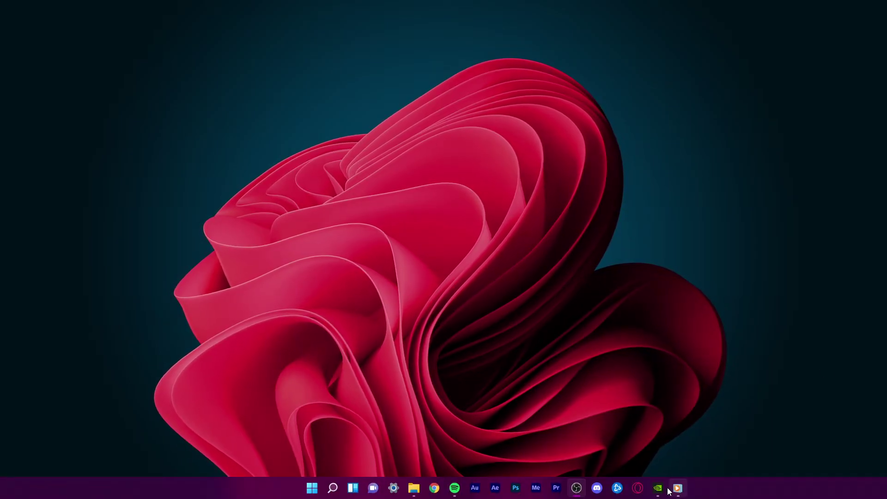
- Check GeForce Experience drivers for updates, confirming 510.10 is latest, then return Home
click(677, 488)
click(211, 102)
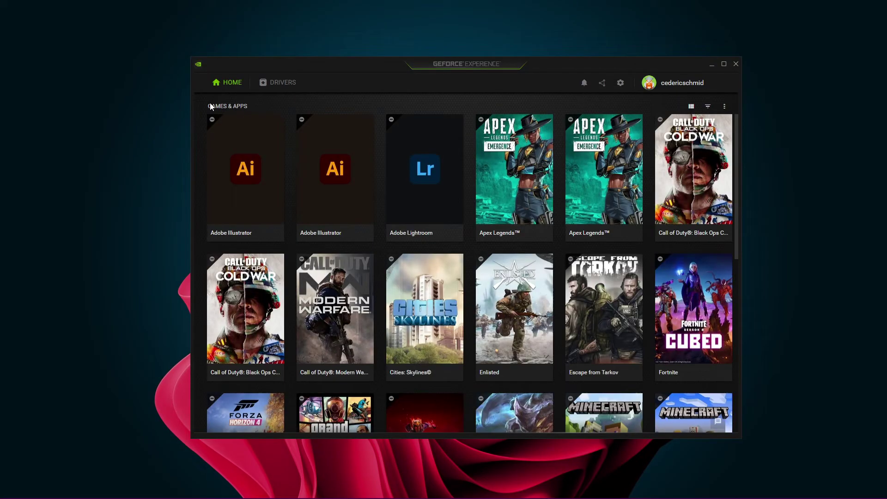
click(263, 82)
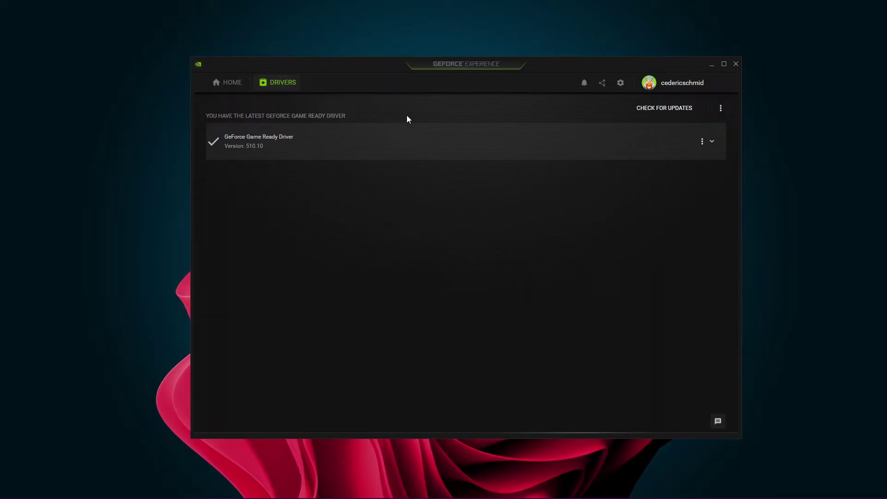
click(653, 111)
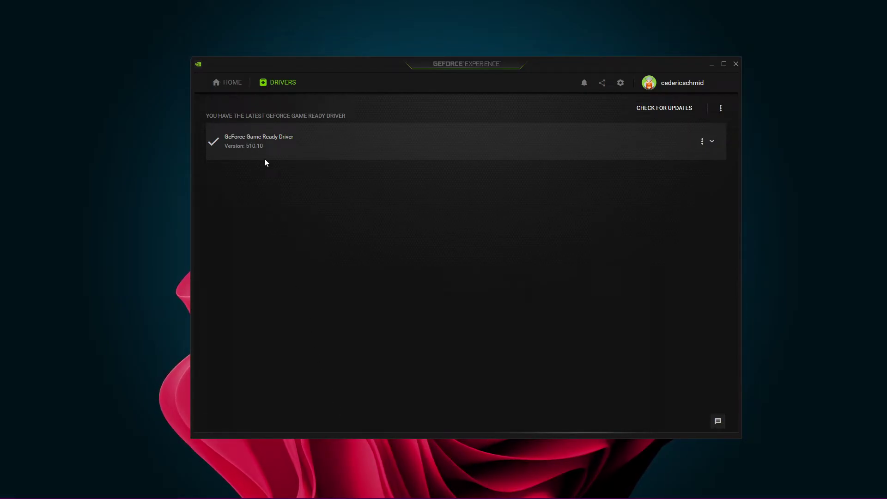
click(241, 85)
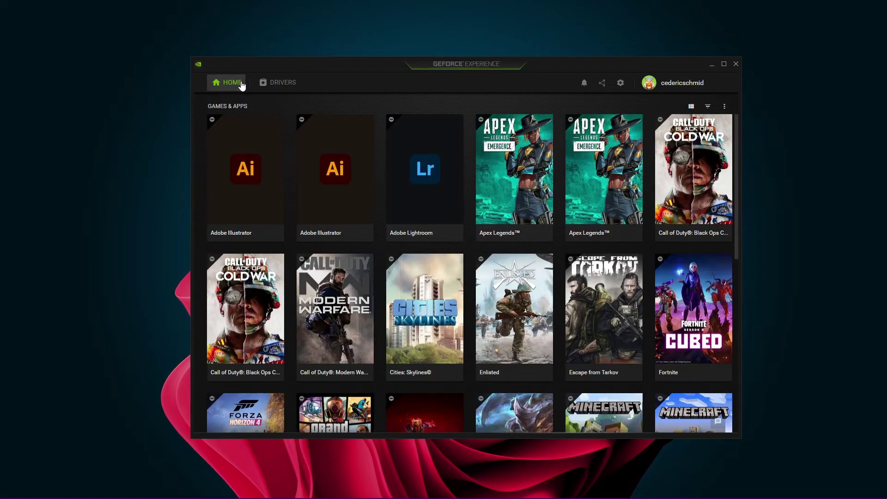
- Open the Apex Legends tile and scroll its current versus optimal settings
click(514, 183)
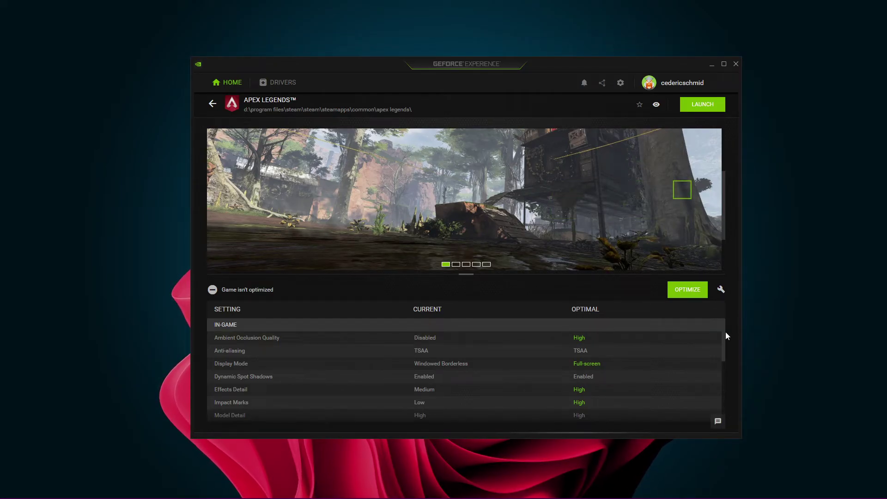
drag(724, 362, 721, 398)
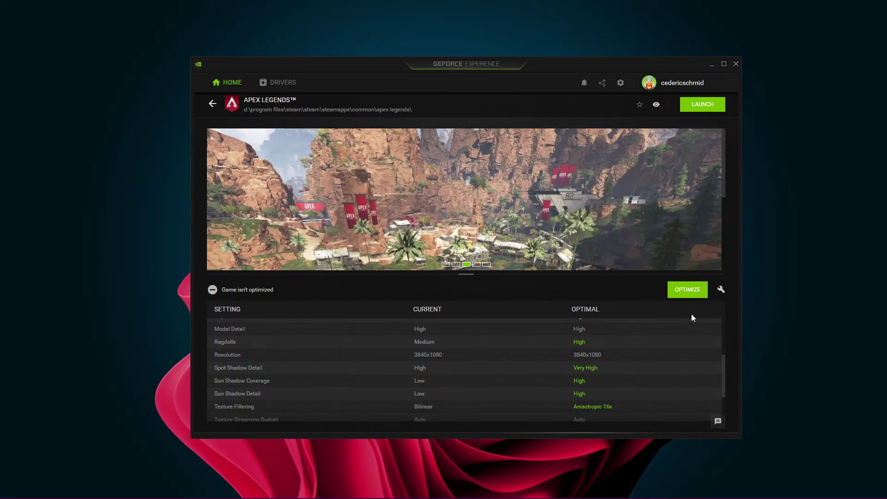
- Try Apex custom settings: slider toward performance, resolution and display-mode lists, then cancel
click(721, 291)
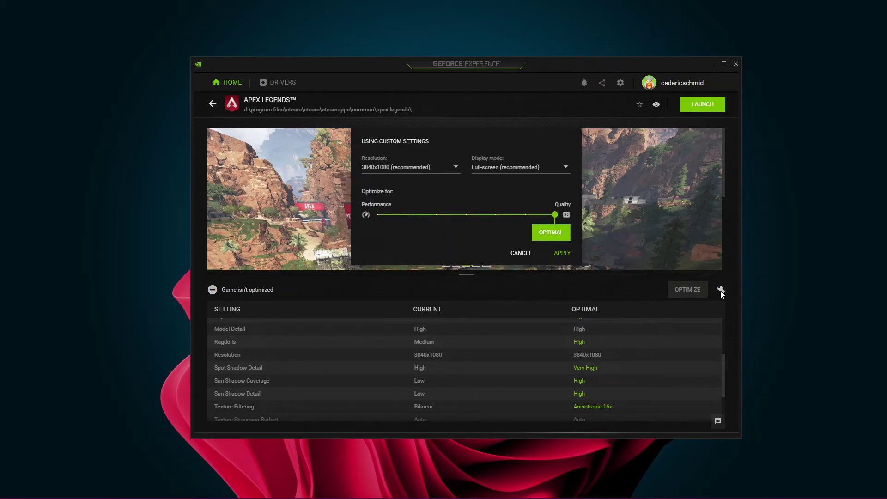
drag(554, 215, 440, 221)
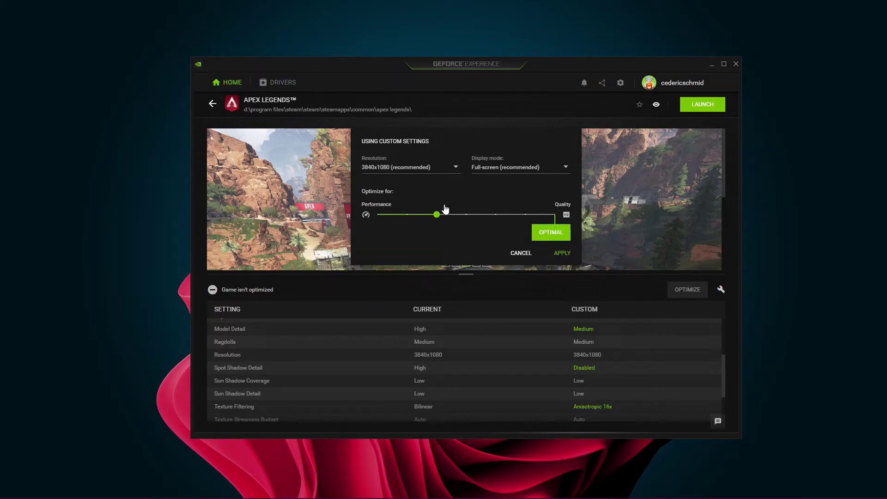
click(457, 175)
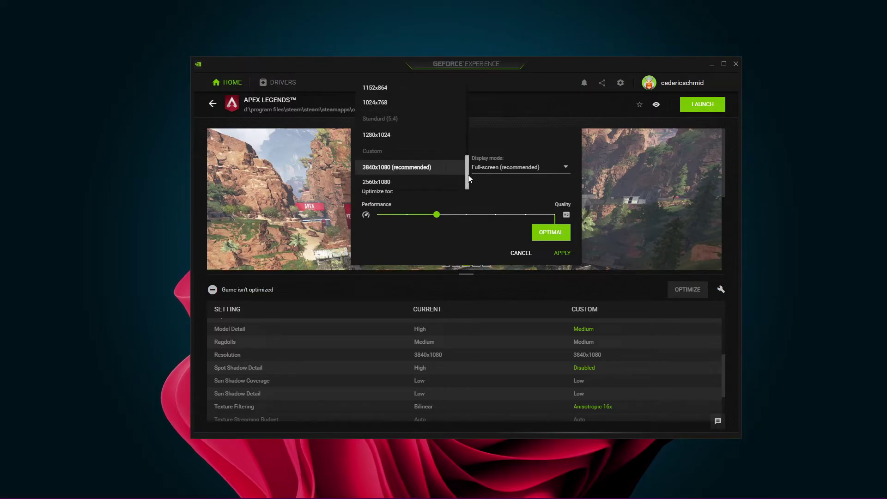
drag(468, 176, 467, 104)
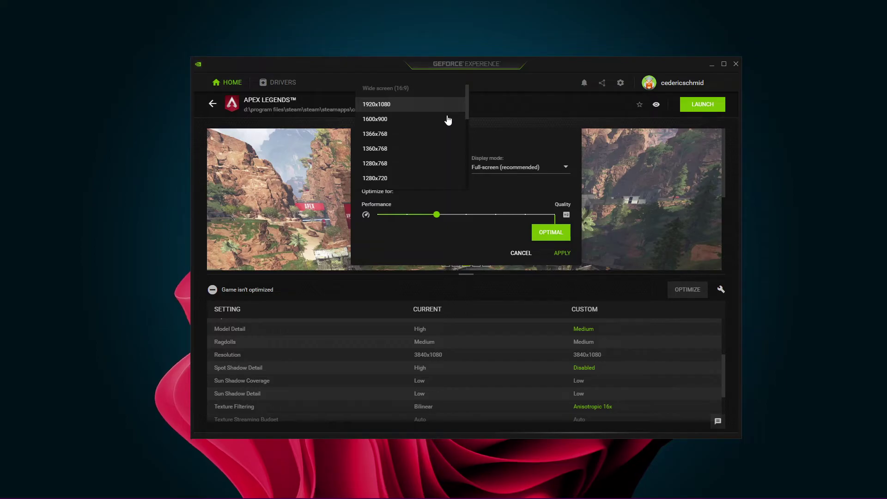
click(564, 174)
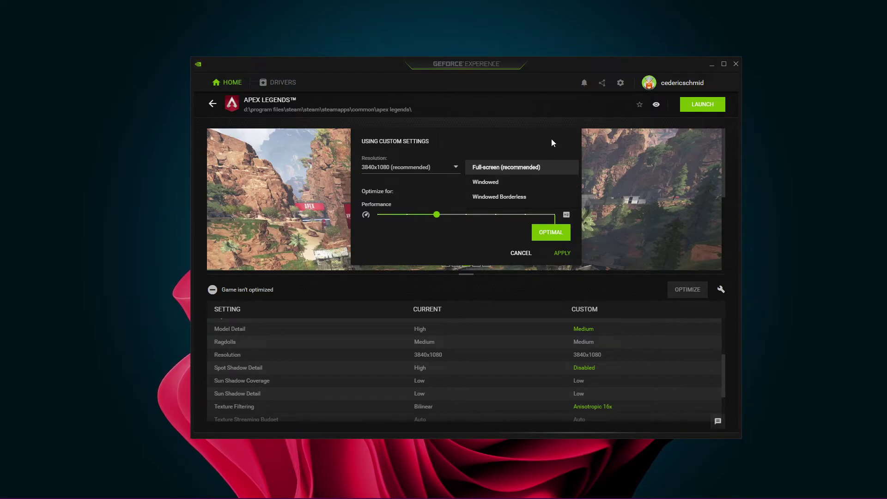
click(555, 110)
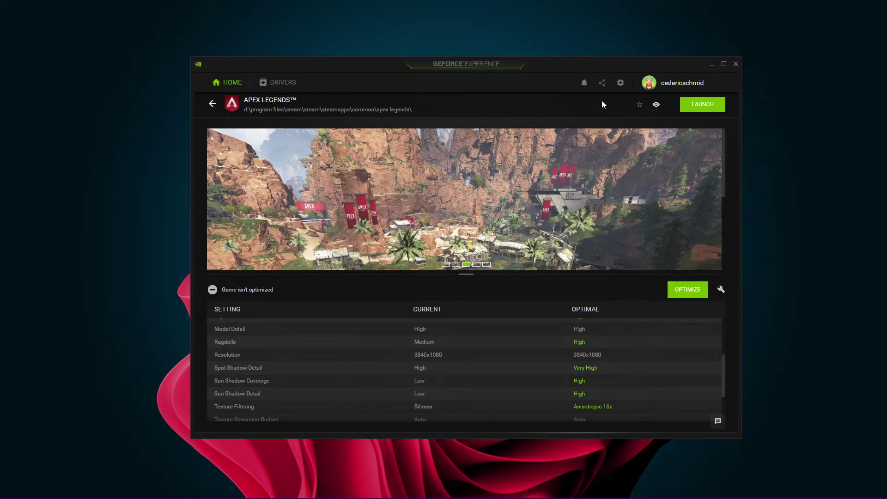
- Open GeForce Experience's General settings via the gear icon
click(619, 83)
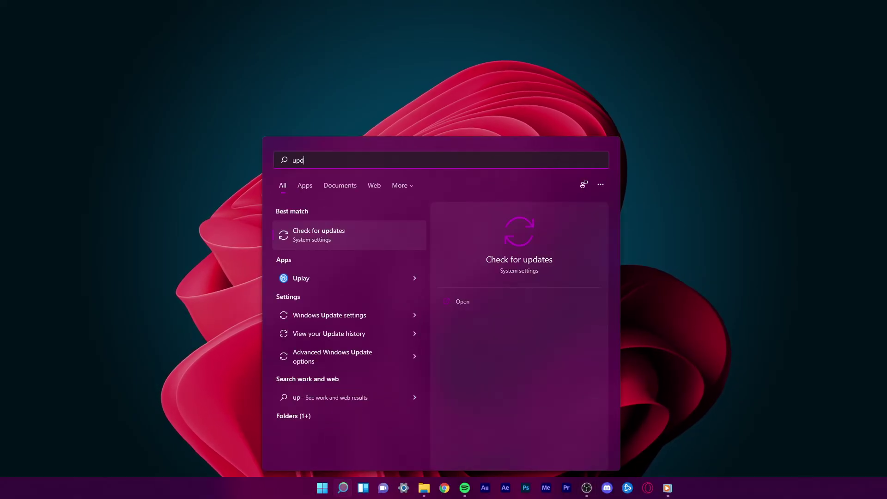
- Search 'update' and open Check for updates in Windows Update
text(ate)
key(Return)
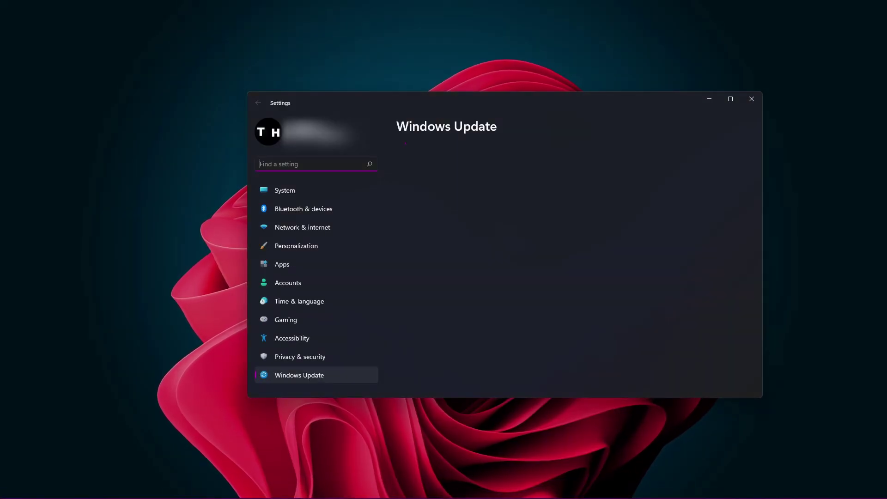